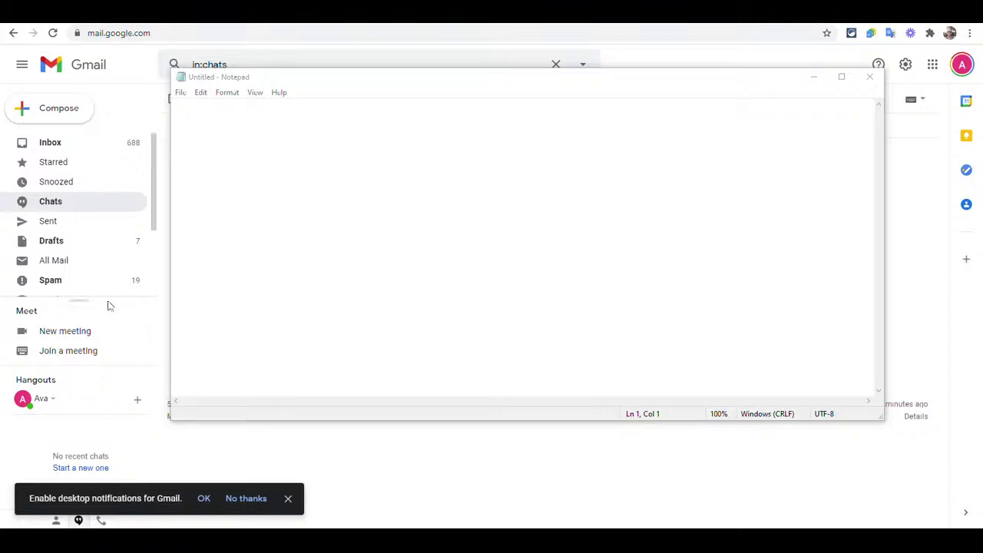
# Step: In Notepad, write the account's Gmail address, then its +onlineclasses plus-address alias below it
pyautogui.click(252, 153)
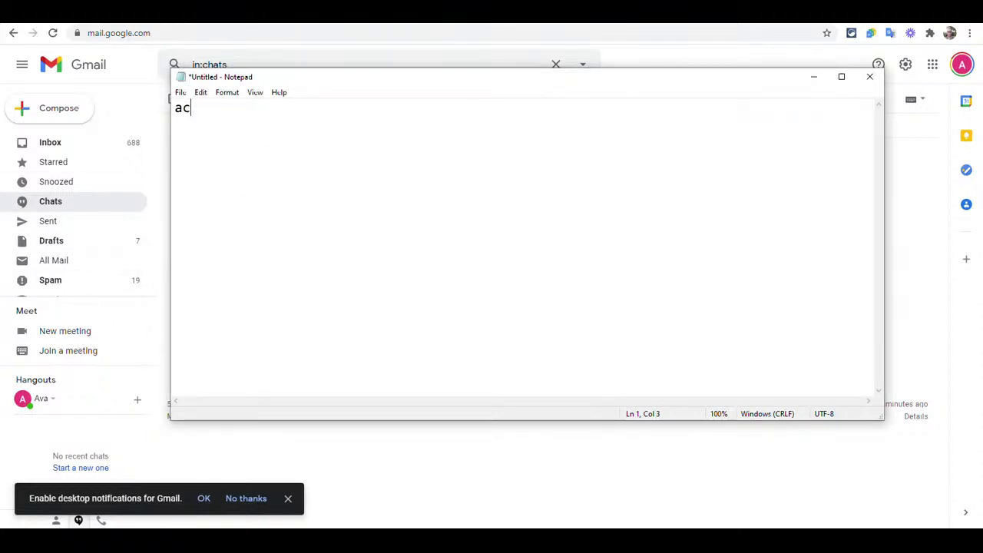
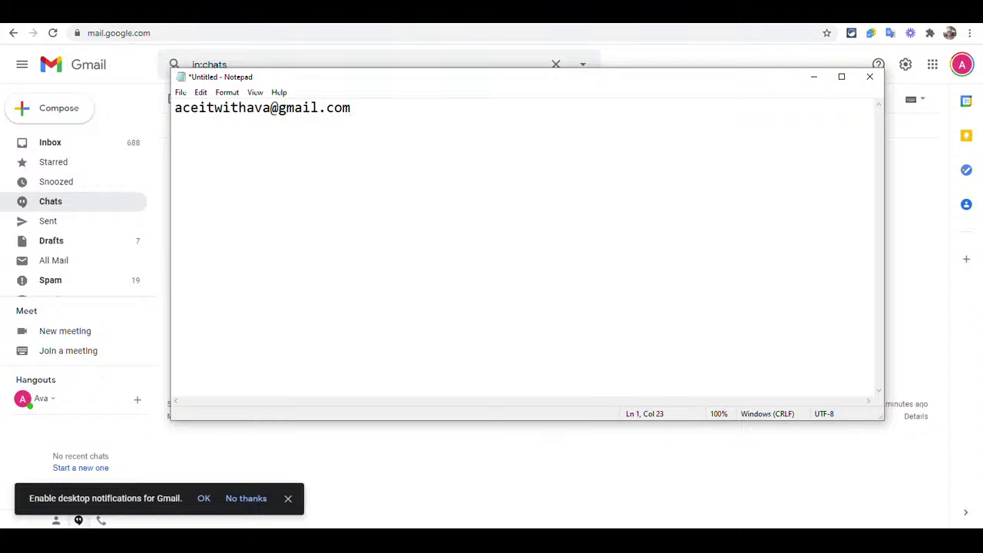
pyautogui.press('Return')
pyautogui.press('Return')
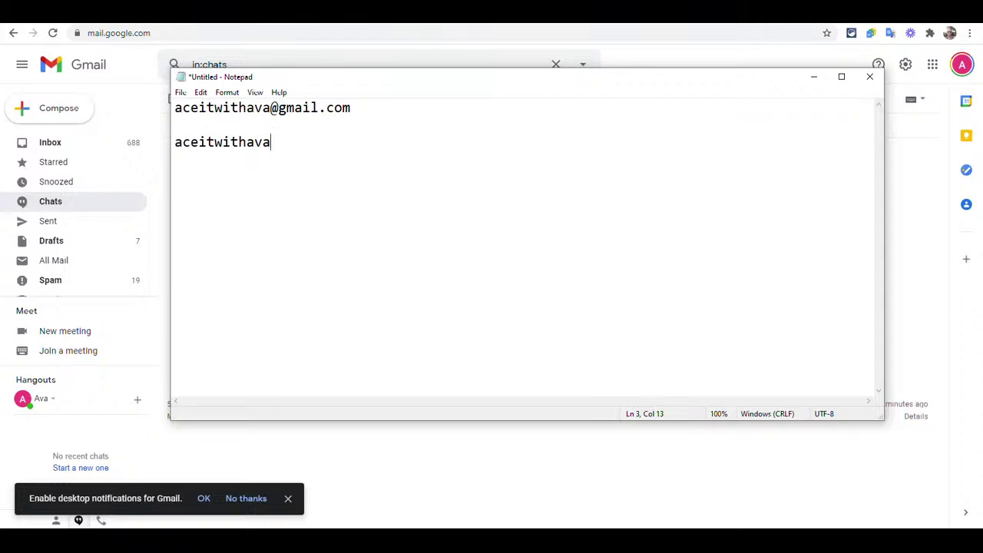
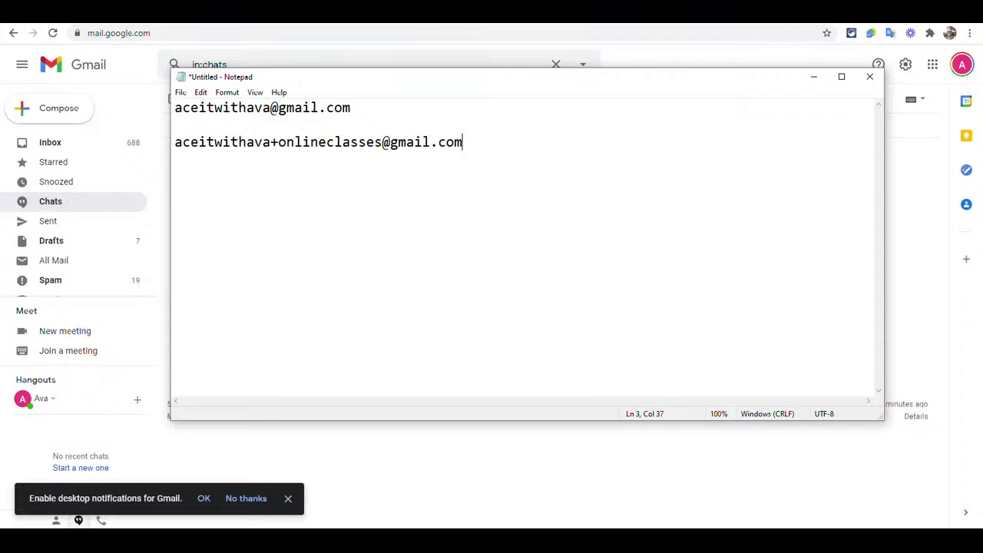
pyautogui.moveTo(357, 109); pyautogui.dragTo(175, 109)
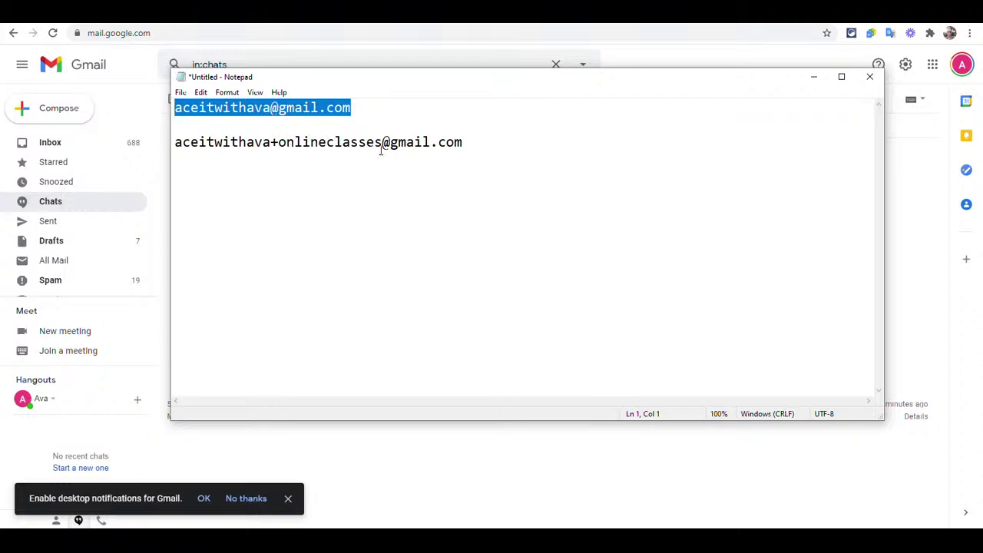
pyautogui.click(321, 109)
pyautogui.click(222, 108)
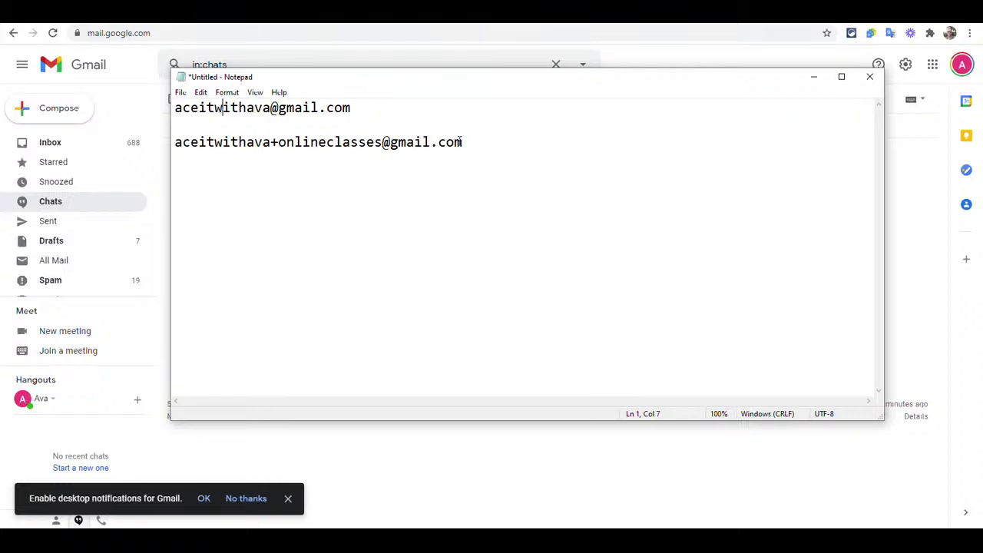
pyautogui.moveTo(463, 141); pyautogui.dragTo(178, 178)
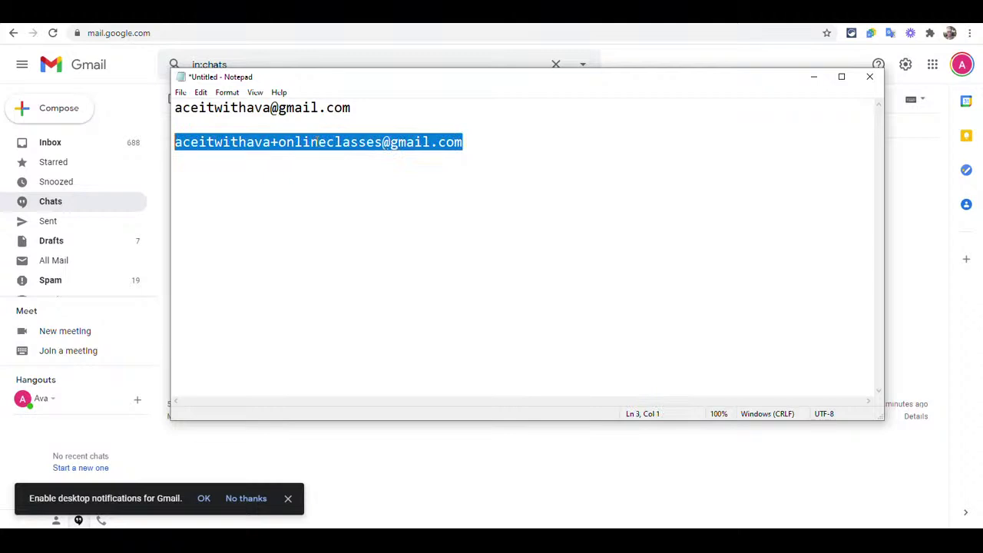
pyautogui.click(321, 108)
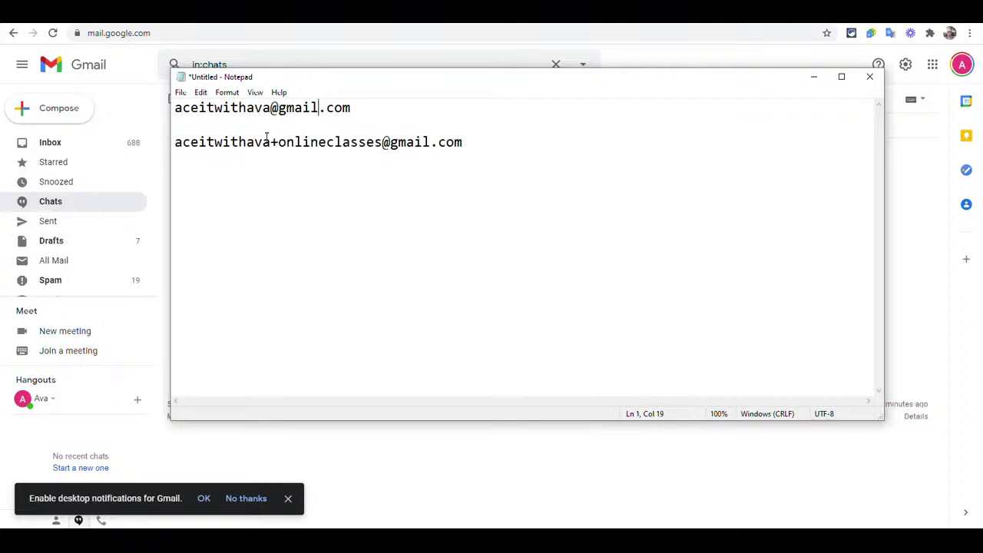
pyautogui.click(485, 146)
pyautogui.press('Return')
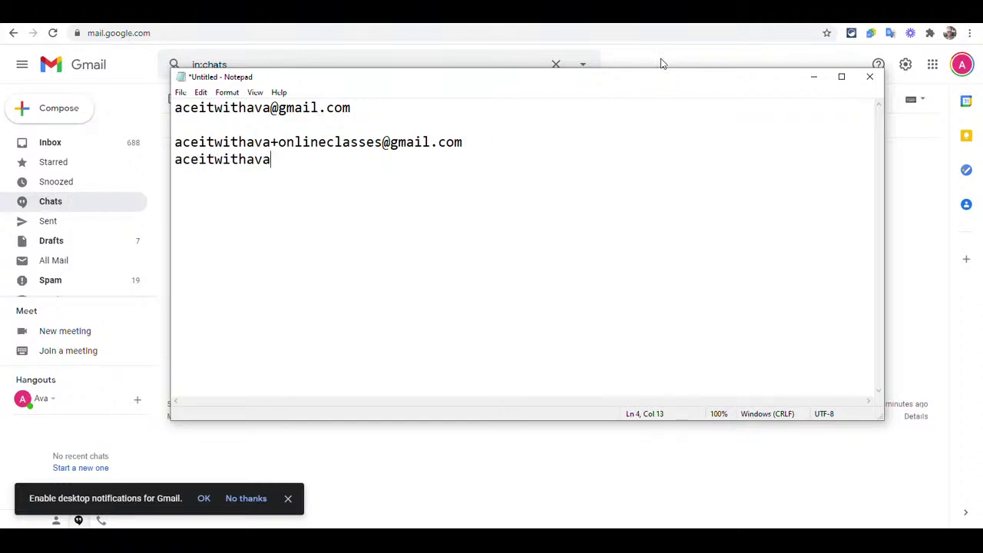
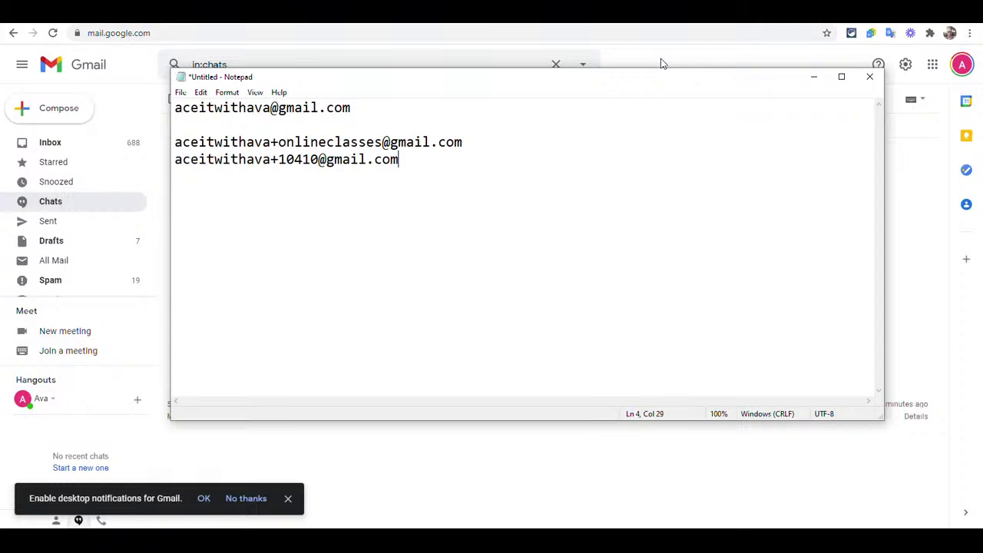
# Step: Add the account's +10410 plus-address alias on the next line, then minimize Notepad
pyautogui.click(814, 77)
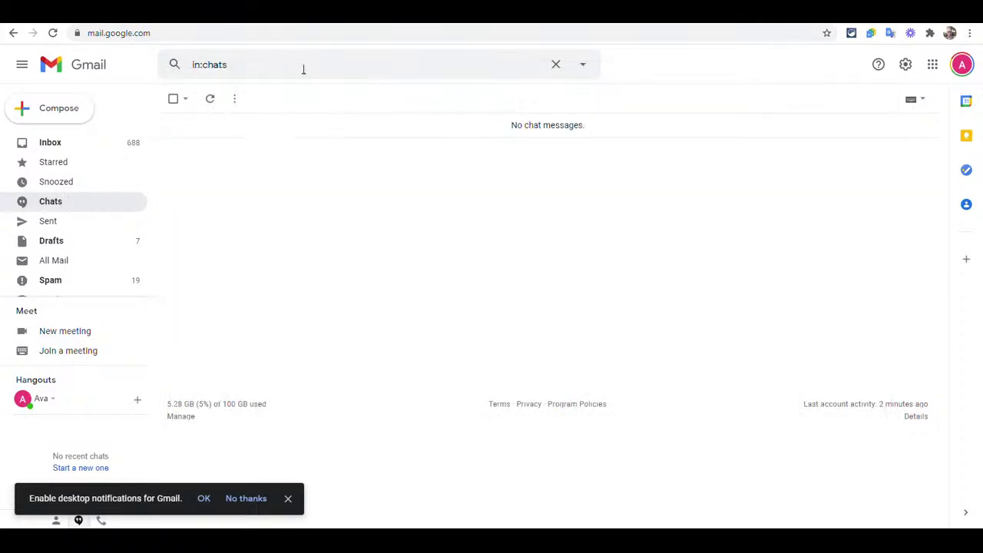
# Step: Search Gmail for mail sent to the +onlineclasses alias and expand the full label list
pyautogui.moveTo(234, 65); pyautogui.dragTo(189, 65)
pyautogui.hotkey('ctrl', 'v')
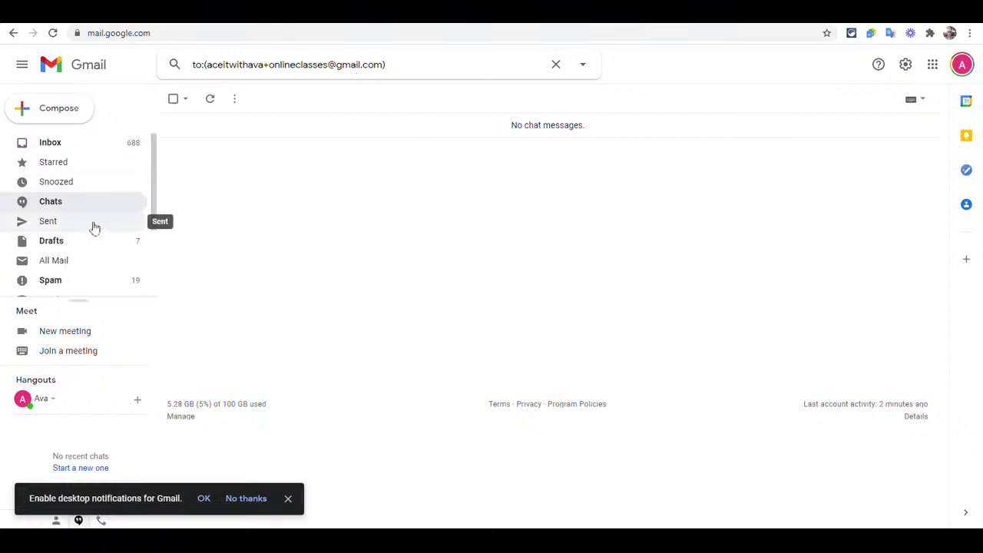
pyautogui.scroll(-2, 75, 184)
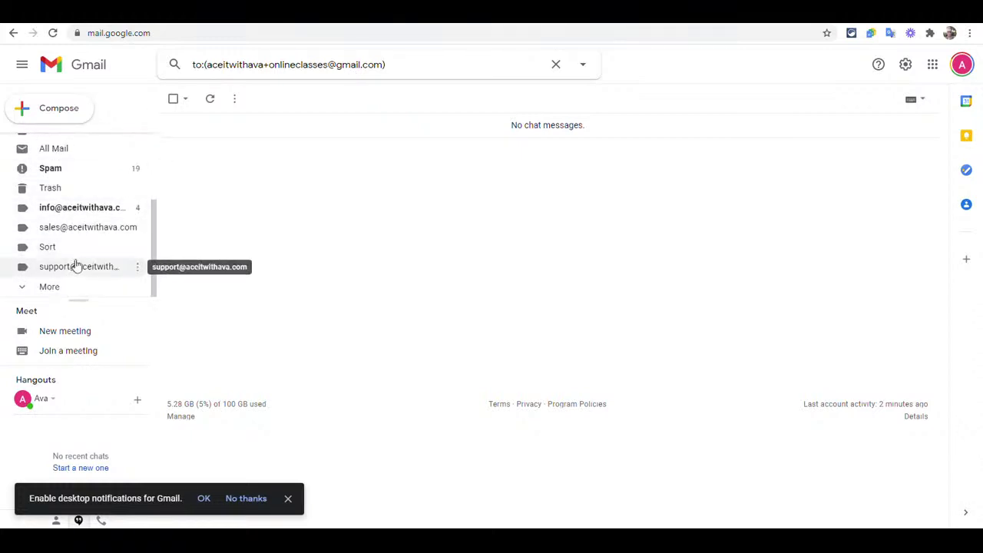
pyautogui.click(60, 289)
pyautogui.scroll(-3, 70, 285)
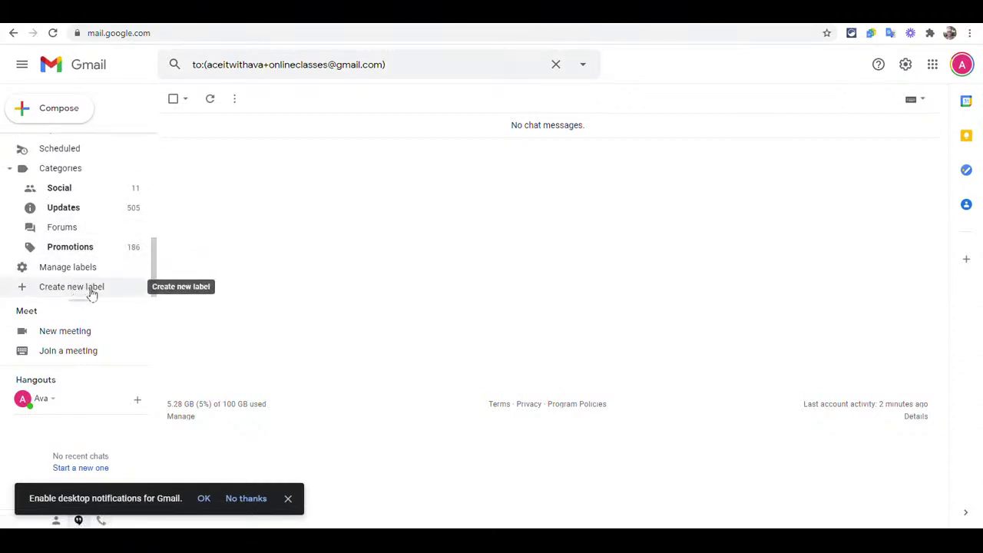
# Step: Create a new Gmail label named 'Online Classes' from the sidebar
pyautogui.click(92, 291)
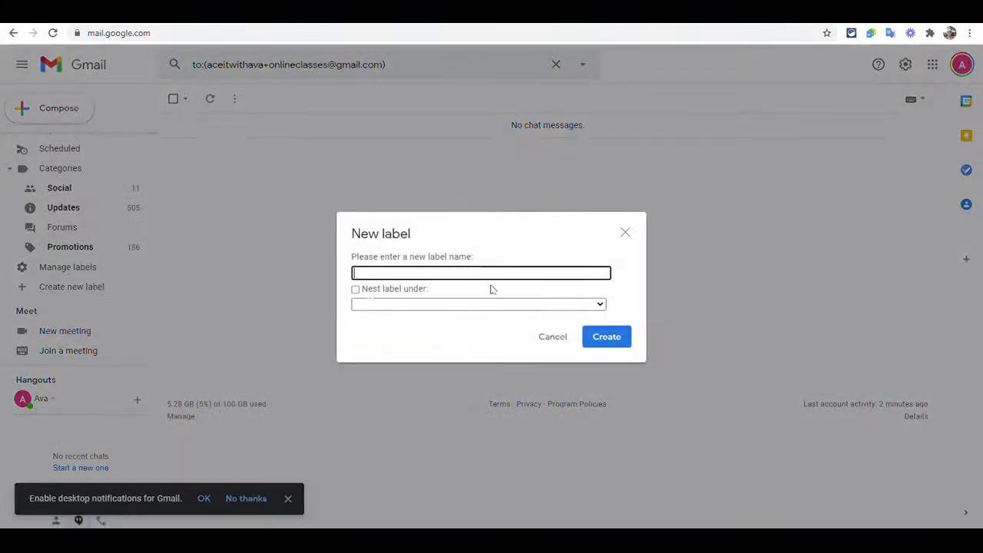
pyautogui.write('Onlin')
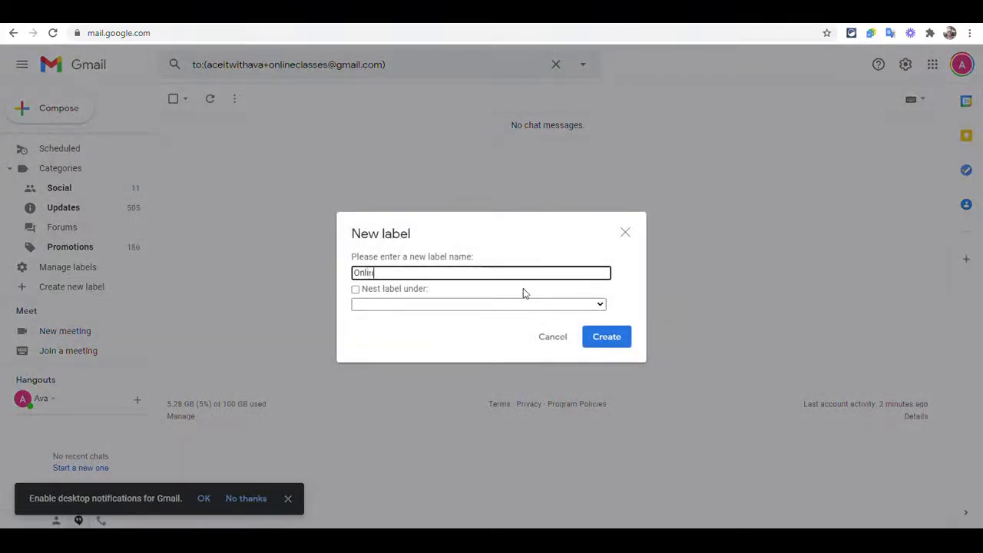
pyautogui.write('e Classes')
pyautogui.click(619, 340)
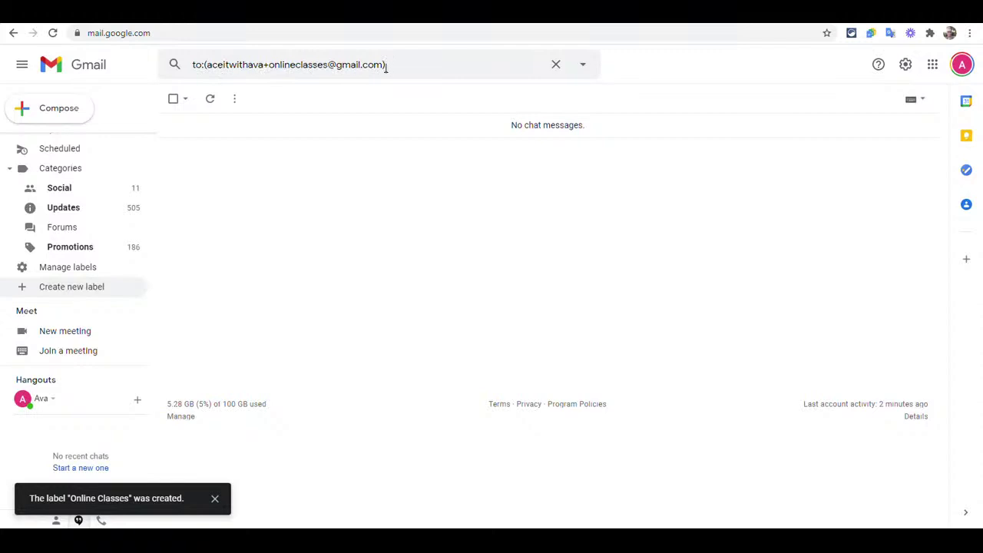
# Step: Turn the +onlineclasses alias search into a filter that applies the Online Classes label
pyautogui.click(583, 65)
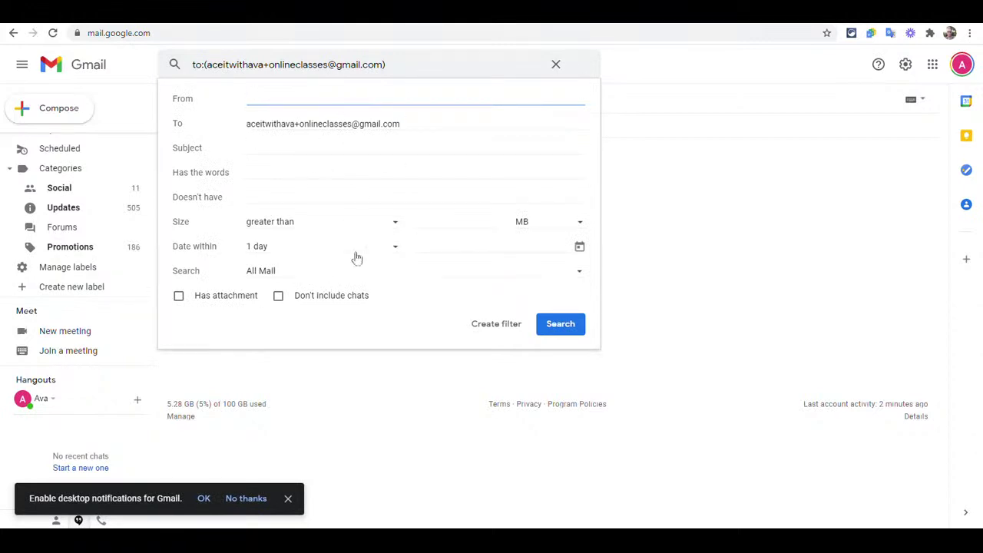
pyautogui.click(498, 331)
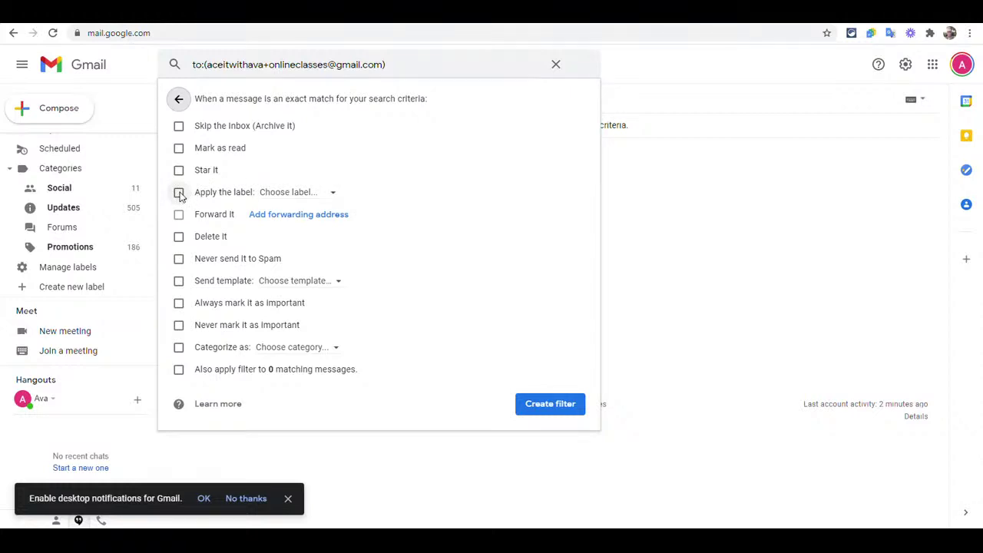
pyautogui.click(178, 194)
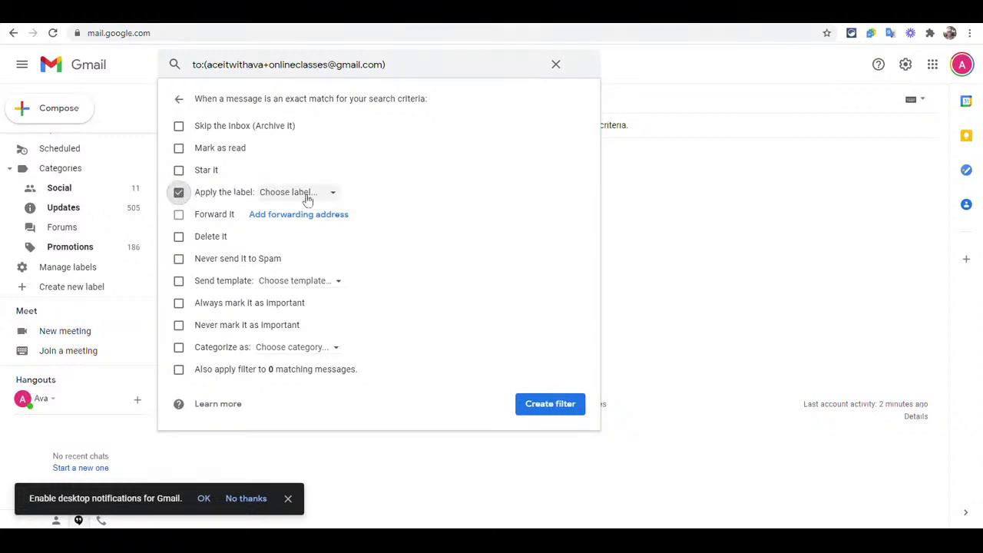
pyautogui.click(332, 194)
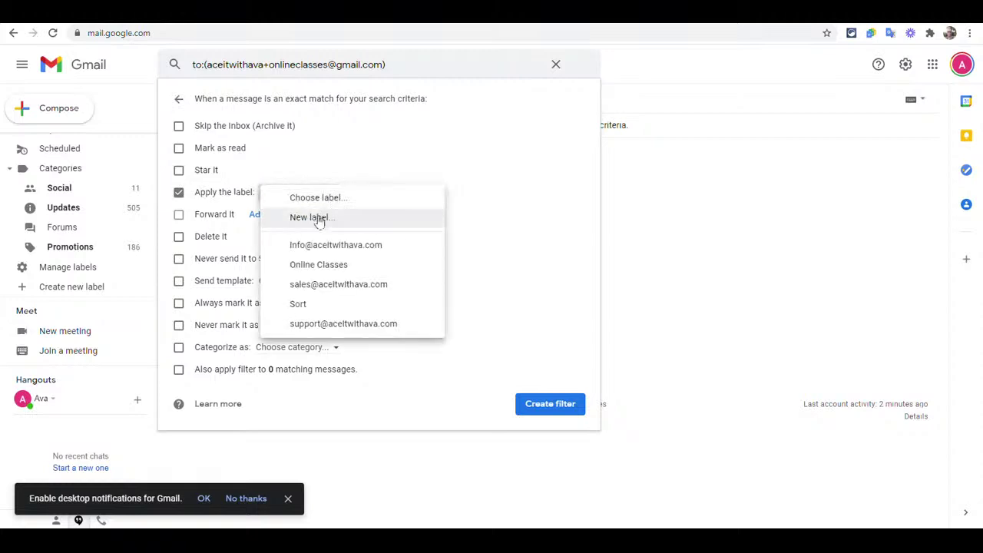
pyautogui.click(321, 265)
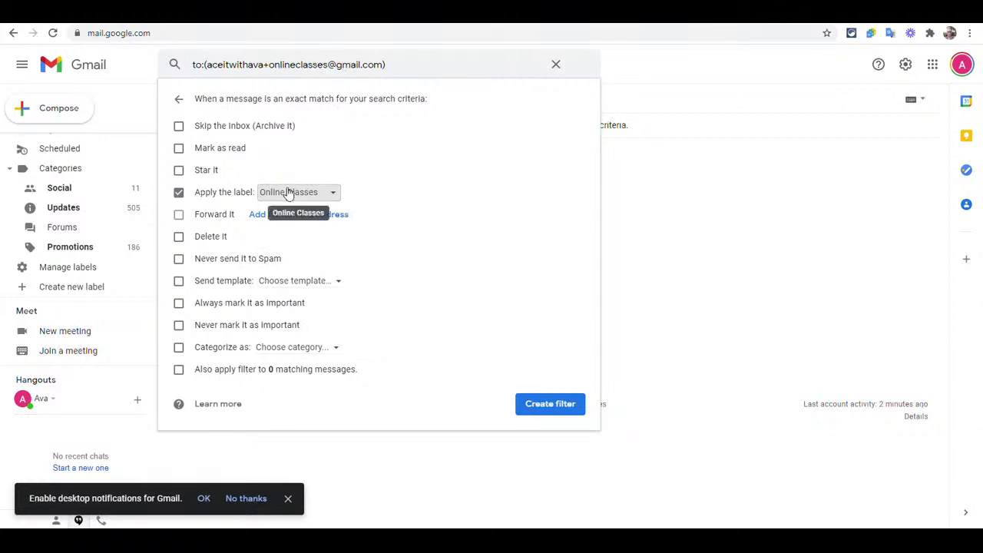
pyautogui.click(550, 405)
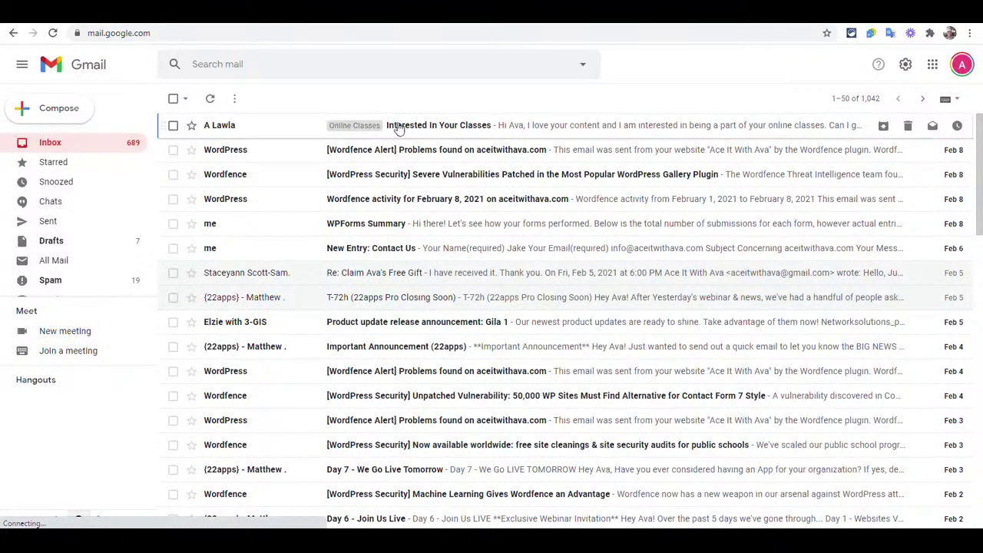
# Step: Open the 'Interested In Your Classes' email and check its recipient is the +onlineclasses alias
pyautogui.click(521, 129)
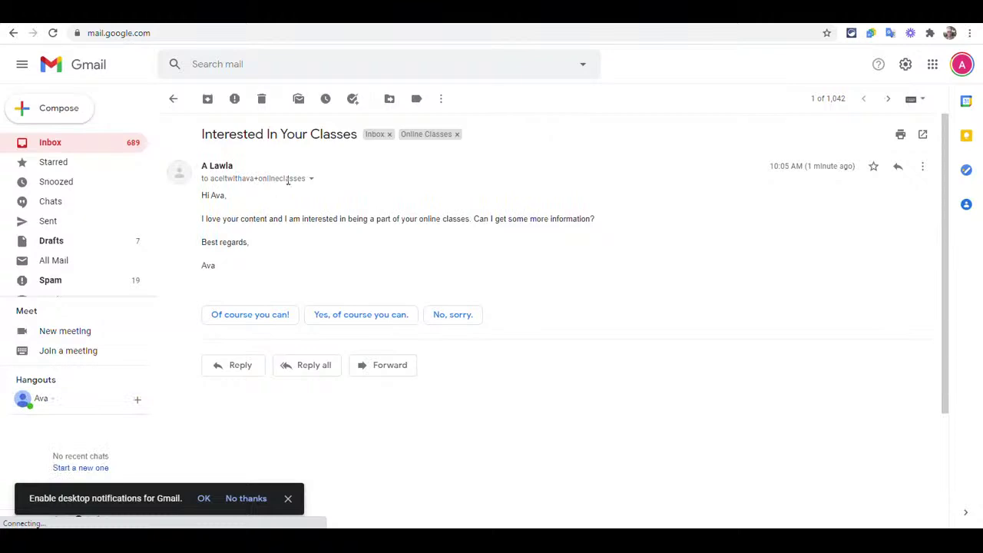
pyautogui.click(311, 178)
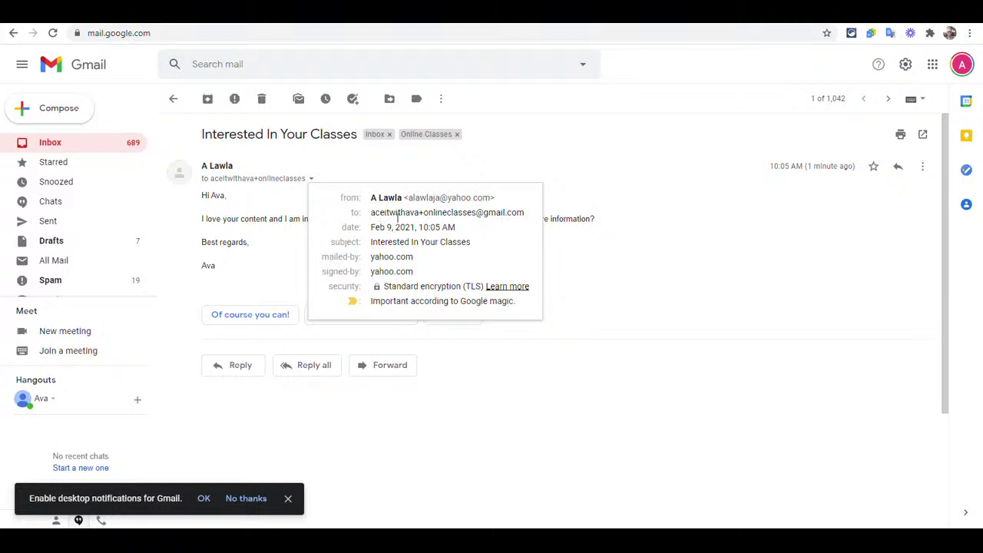
pyautogui.click(562, 115)
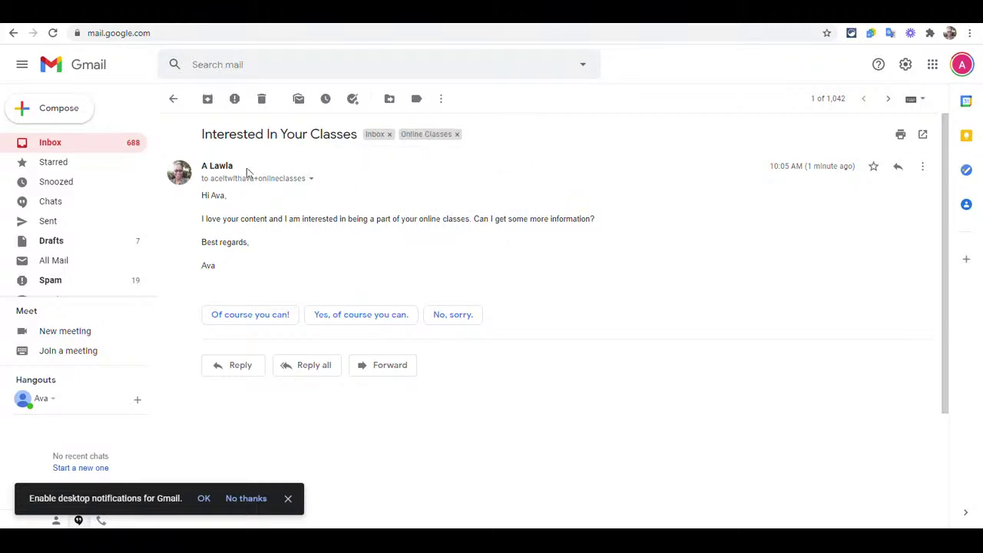
# Step: Open the Online Classes label to see its 'Interested In Your Classes' message
pyautogui.scroll(-3, 77, 244)
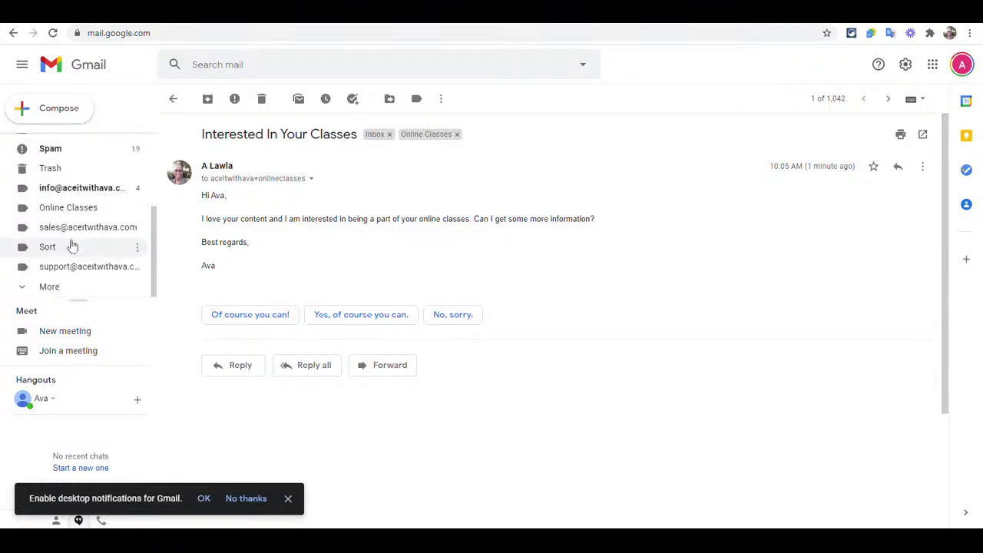
pyautogui.click(79, 210)
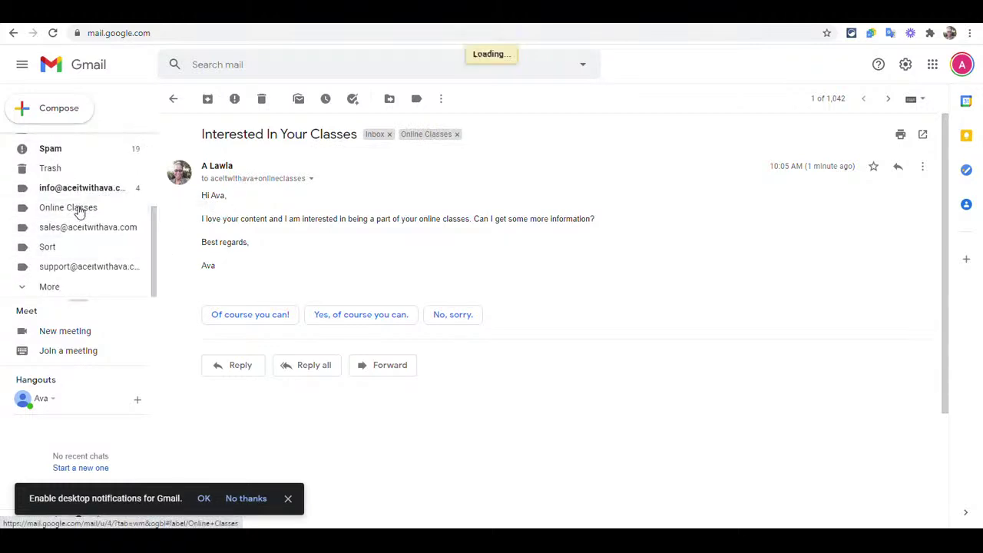